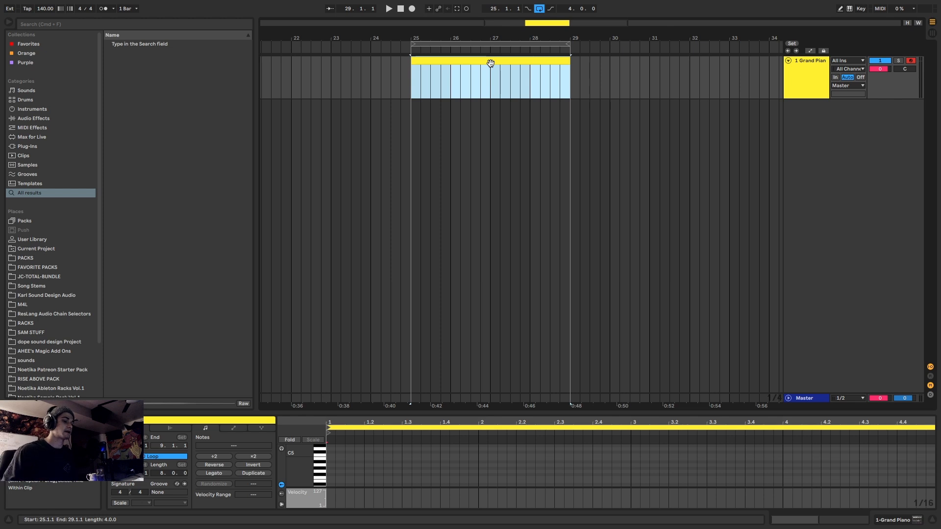
# Step: Turn on scale highlighting for the empty piano clip and set the scale to D Minor
pyautogui.moveTo(831, 2)
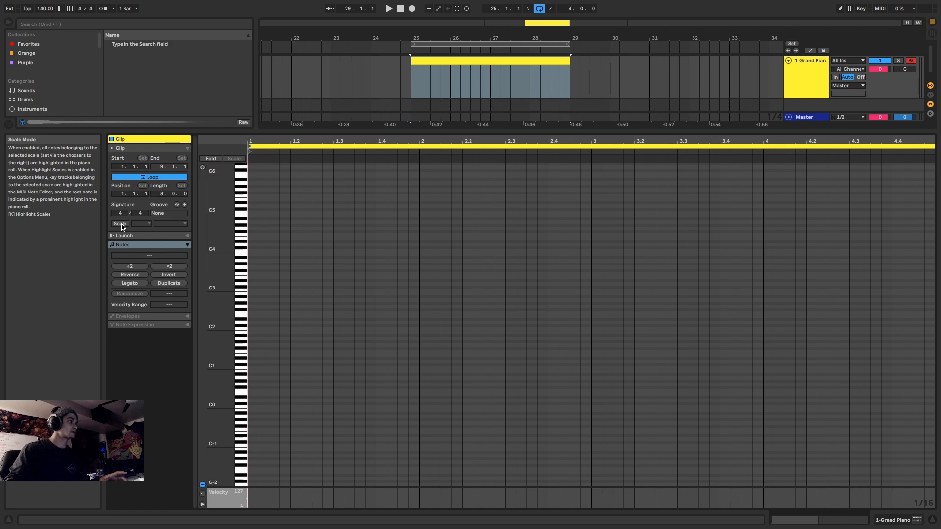
pyautogui.click(120, 224)
pyautogui.click(136, 227)
pyautogui.click(140, 235)
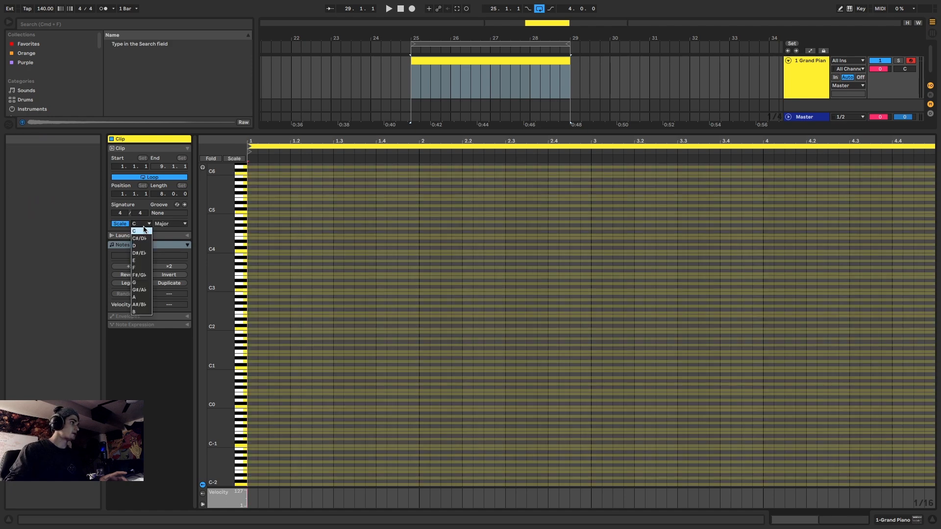
pyautogui.click(169, 224)
pyautogui.click(164, 237)
# Step: Draw a one-bar D3 note at the start of the clip and duplicate it to fill four bars
pyautogui.moveTo(215, 247); pyautogui.dragTo(223, 246)
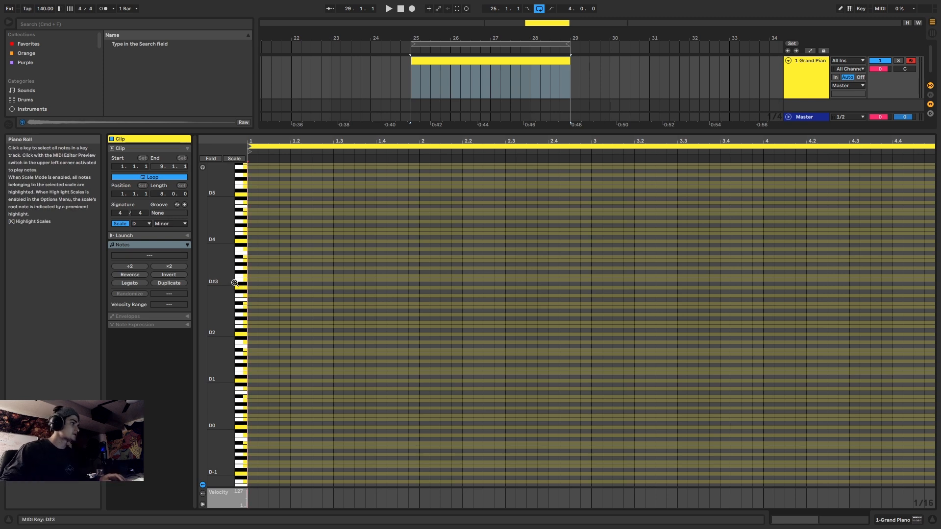
pyautogui.moveTo(214, 280); pyautogui.dragTo(227, 283)
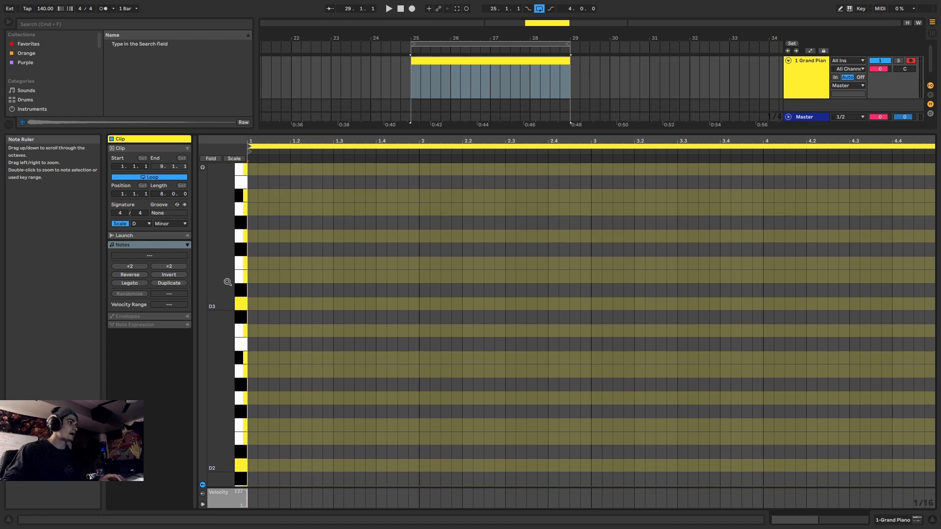
pyautogui.doubleClick(252, 304)
pyautogui.moveTo(256, 304); pyautogui.dragTo(419, 302)
pyautogui.press('super+d')
pyautogui.press('super+d')
pyautogui.press('super+d')
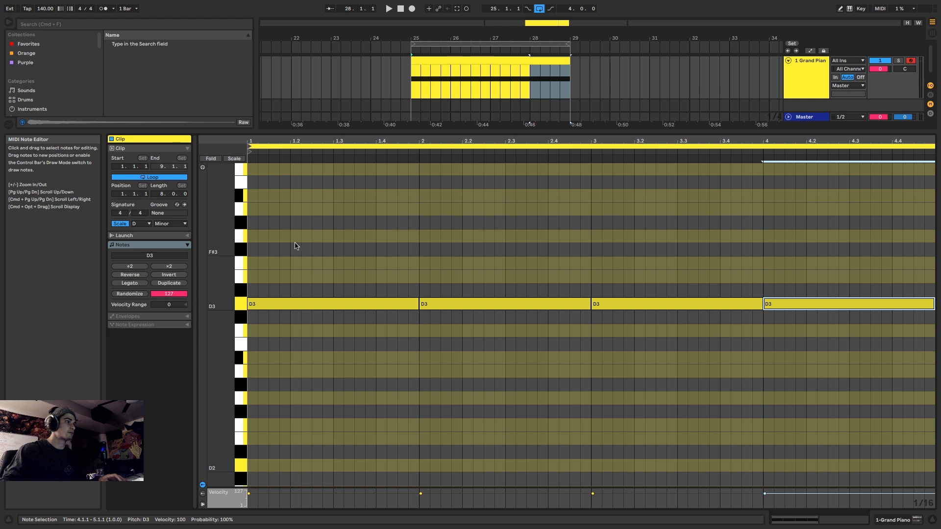
# Step: Step through the four D3 notes from bar 1 to bar 4 and play the loop
pyautogui.click(275, 251)
pyautogui.click(349, 304)
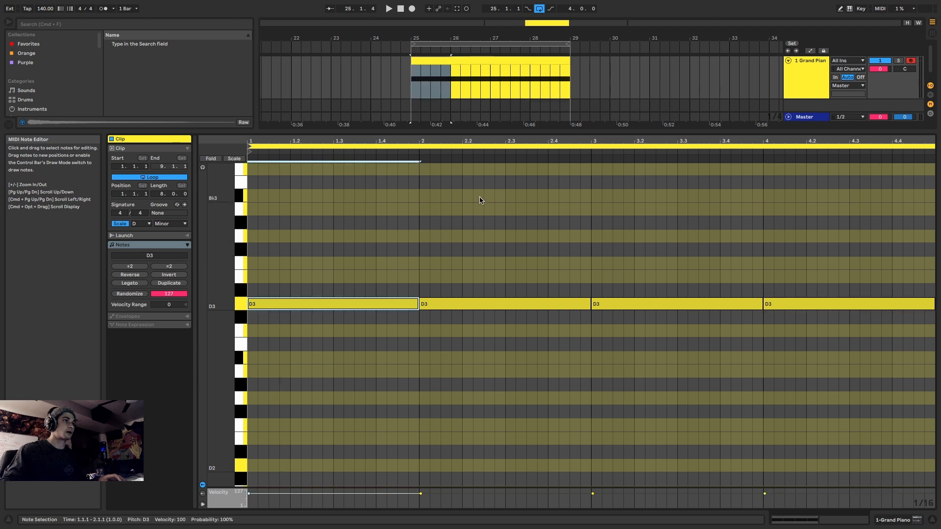
pyautogui.hotkey('alt', 'Right')
pyautogui.hotkey('alt', 'Right')
pyautogui.hotkey('alt', 'Right')
pyautogui.press('space')
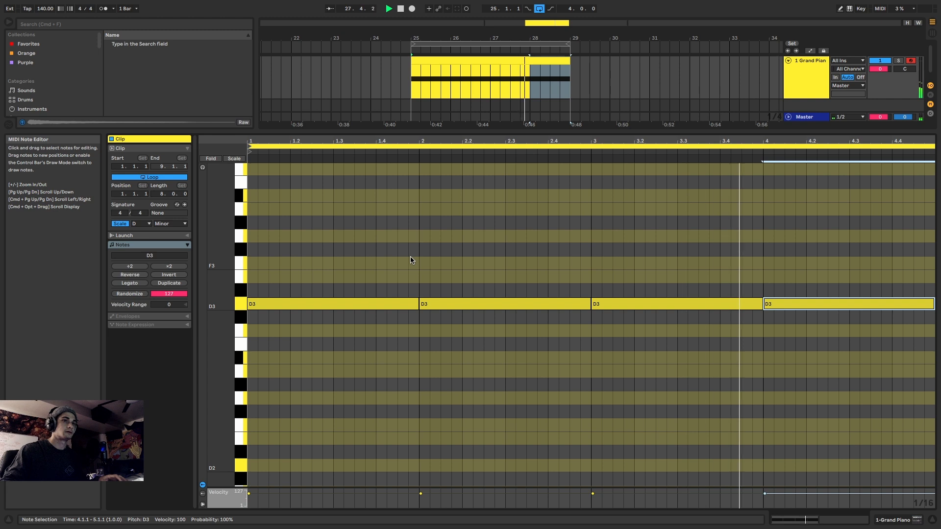
# Step: Add one-bar bass notes below the D3 line: D2 in bar 1, C2 in bar 2, B♭1 in bar 3 and C2 in bar 4
pyautogui.scroll(-3, 300, 381)
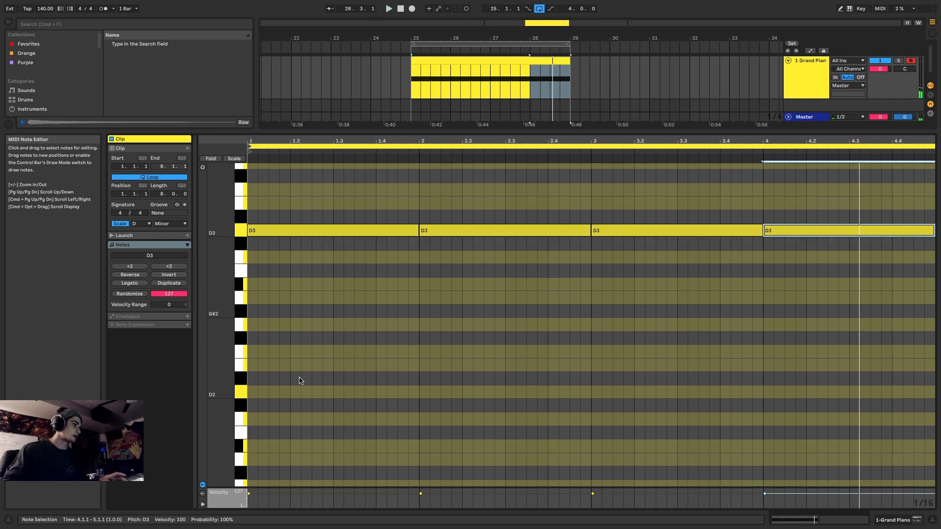
pyautogui.scroll(-1, 300, 382)
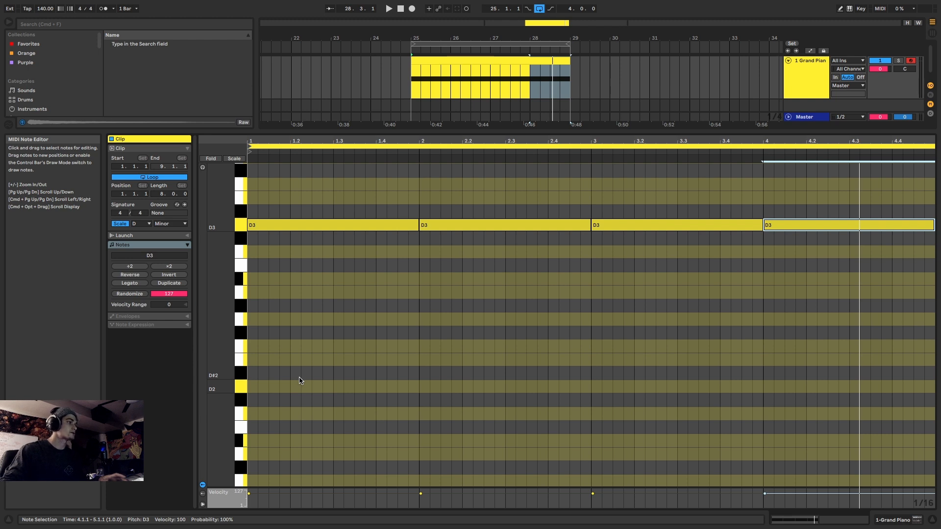
pyautogui.moveTo(252, 386)
pyautogui.mouseDown()
pyautogui.moveTo(427, 382)
pyautogui.moveTo(419, 387)
pyautogui.mouseUp()
pyautogui.moveTo(349, 390); pyautogui.dragTo(864, 414)
pyautogui.scroll(-1, 555, 341)
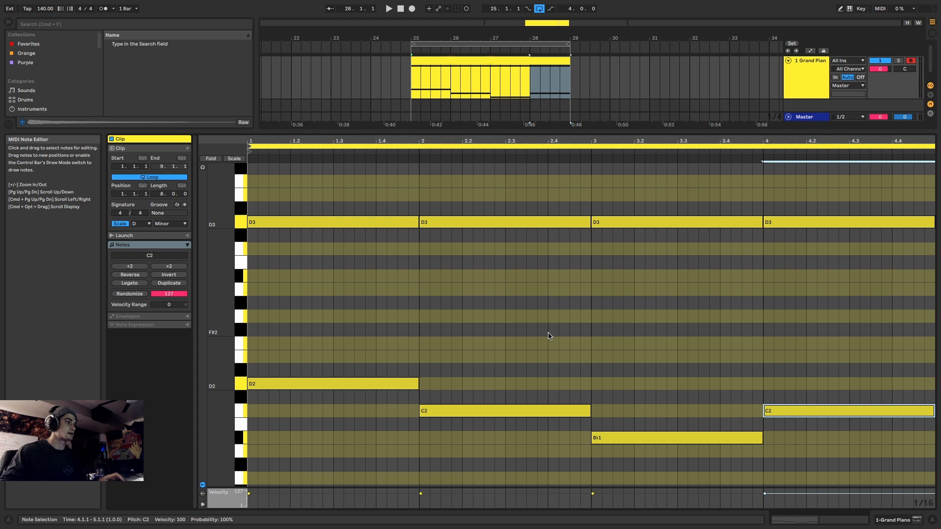
# Step: Audition the bass line, lower the bar 2 bass note to A1 and play the loop again
pyautogui.press('space')
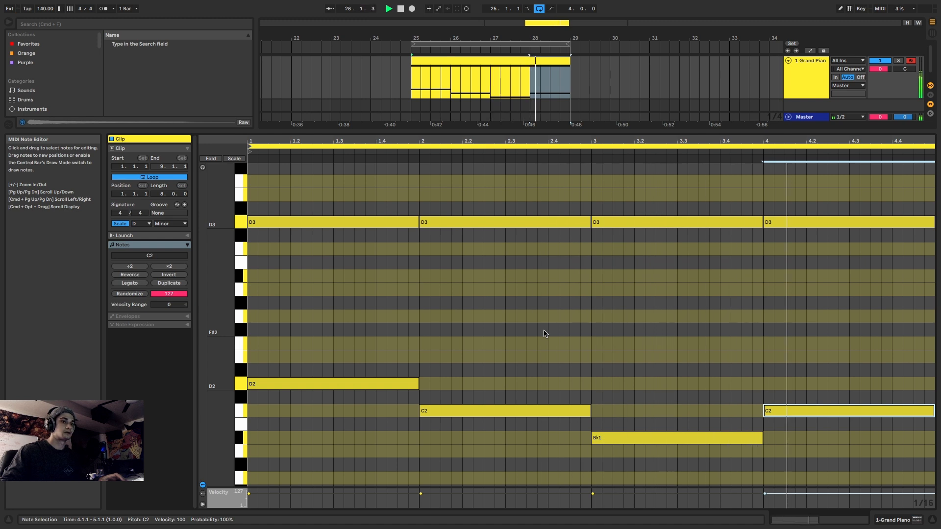
pyautogui.press('space')
pyautogui.moveTo(521, 414); pyautogui.dragTo(515, 452)
pyautogui.press('space')
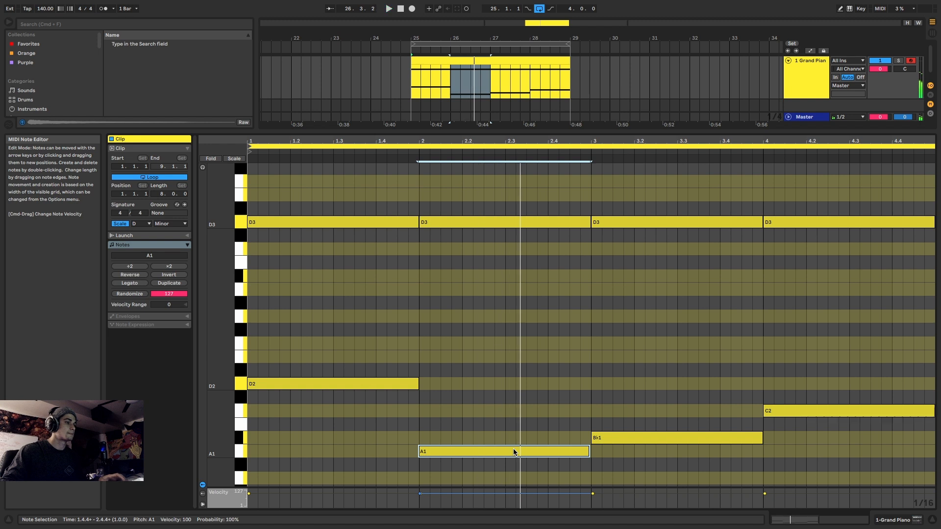
# Step: Build triads with copied notes: F2 and A2 over D2, C2 and E2 over A1, D2 and F2 over B♭1, E2 and G2 over C2; audition them
pyautogui.click(391, 389)
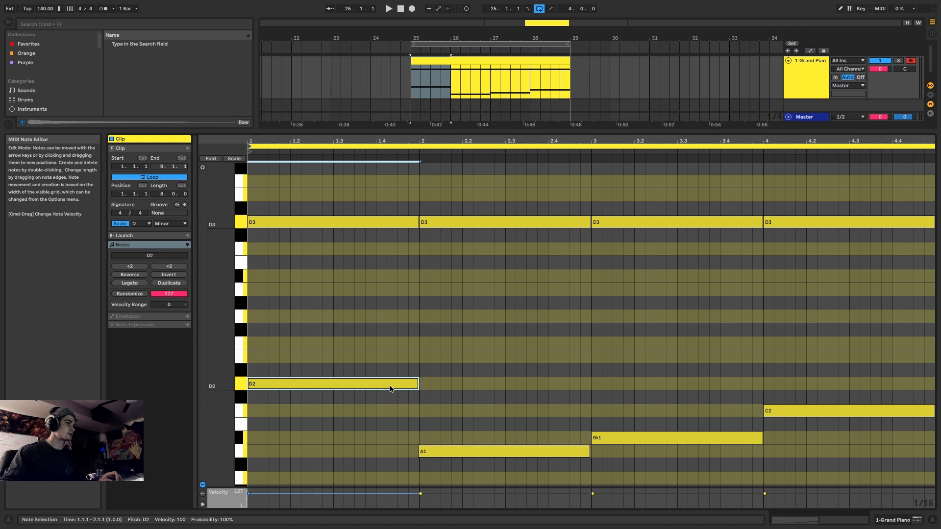
pyautogui.moveTo(393, 384); pyautogui.dragTo(394, 343)
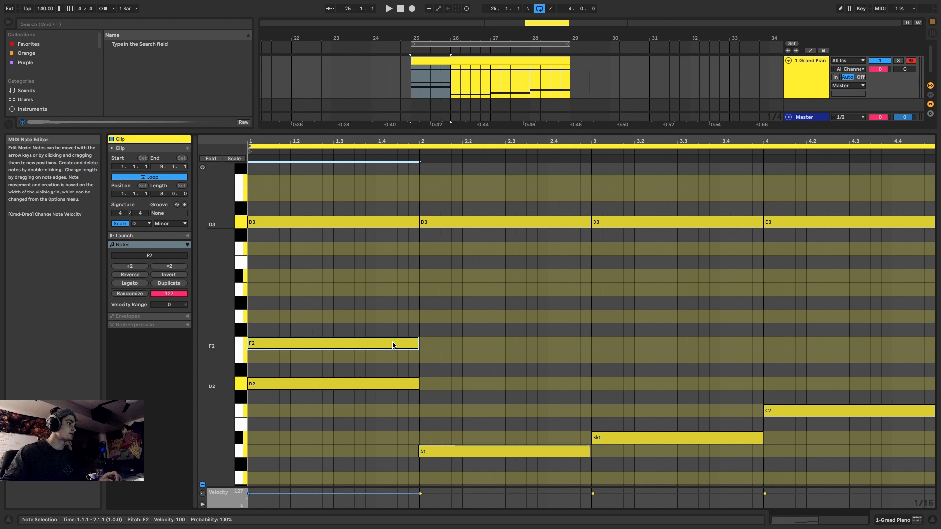
pyautogui.moveTo(393, 345); pyautogui.dragTo(393, 294)
pyautogui.moveTo(557, 452); pyautogui.dragTo(539, 367)
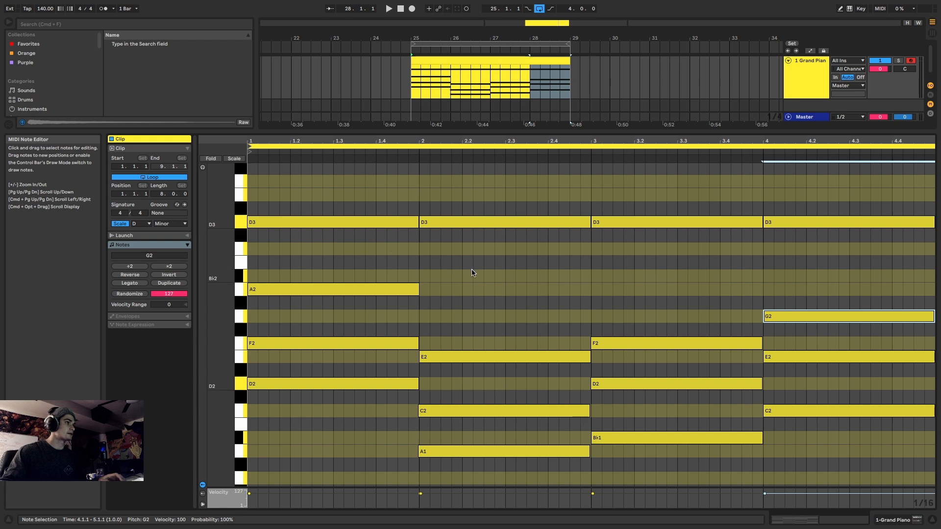
pyautogui.press('space')
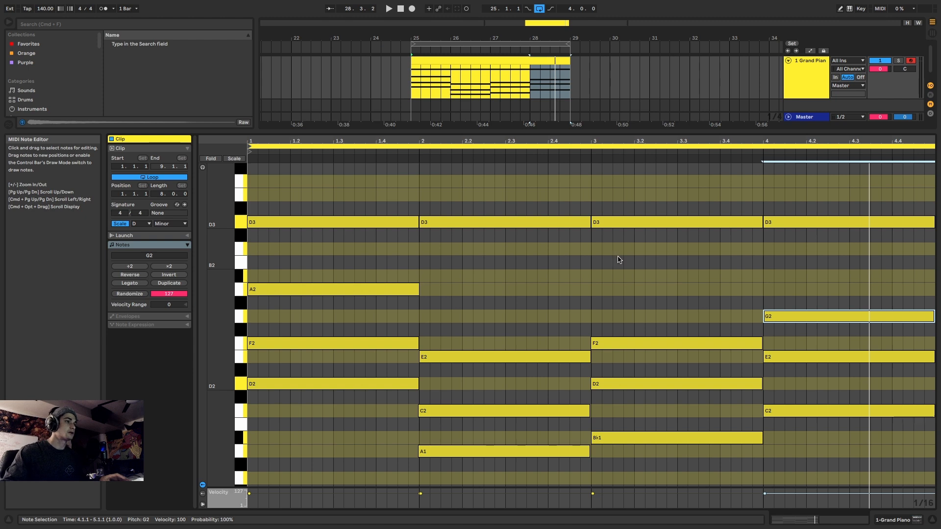
# Step: Try seventh chords by adding C3, G2, A2 and B♭2 to bars 1 to 4, play them and undo the additions
pyautogui.click(352, 293)
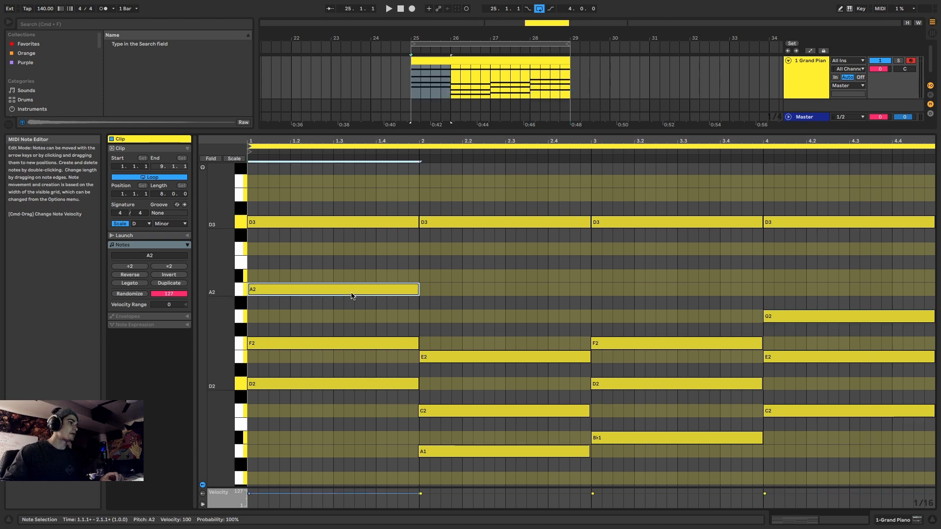
pyautogui.moveTo(352, 296); pyautogui.dragTo(353, 255)
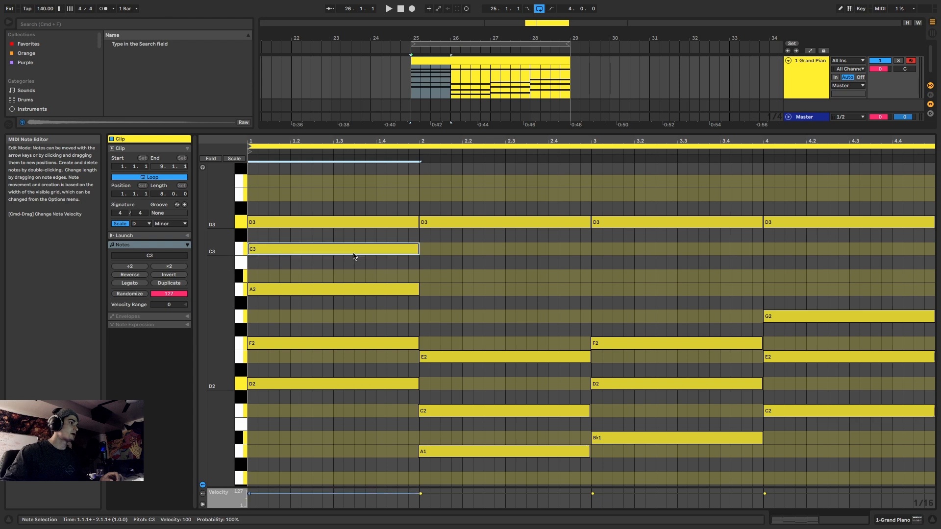
pyautogui.moveTo(493, 351); pyautogui.dragTo(497, 318)
pyautogui.moveTo(643, 340); pyautogui.dragTo(647, 292)
pyautogui.moveTo(801, 316); pyautogui.dragTo(802, 276)
pyautogui.press('space')
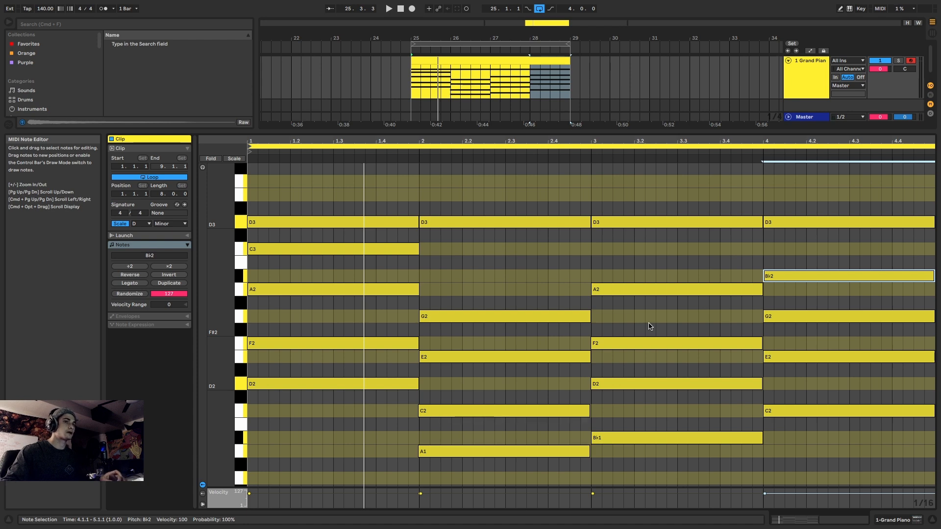
pyautogui.press('super+z')
# Step: Transpose the middle note of all four triads (F2, C2, D2 and E2) up one octave and play the loop
pyautogui.click(361, 326)
pyautogui.click(361, 343)
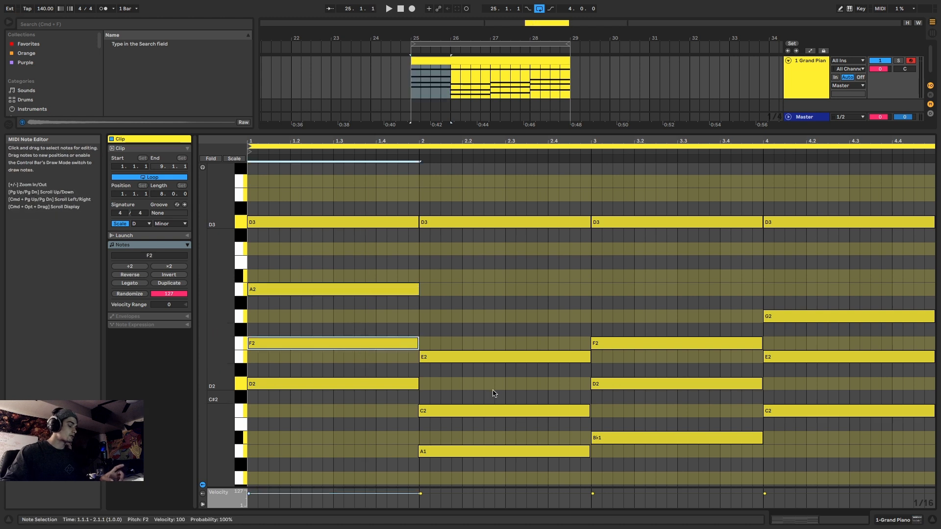
pyautogui.moveTo(495, 389); pyautogui.dragTo(506, 441)
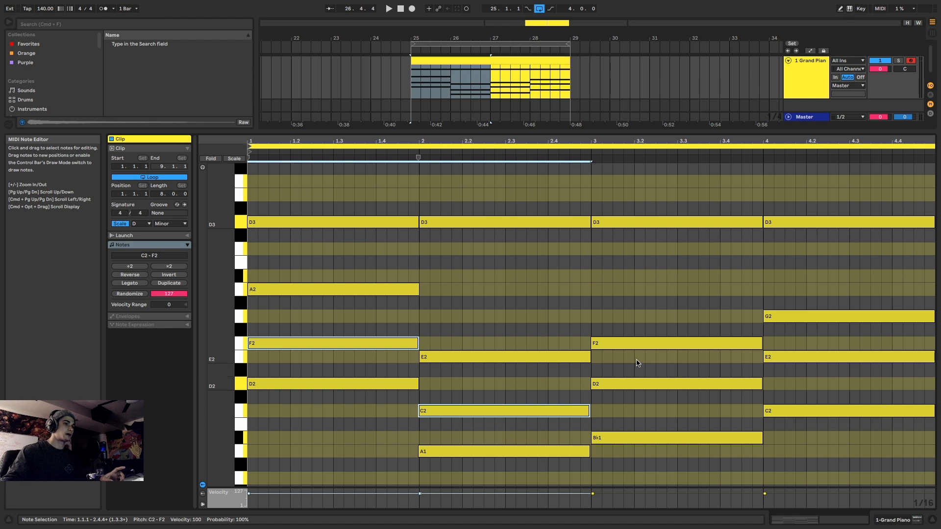
pyautogui.moveTo(655, 364); pyautogui.dragTo(661, 393)
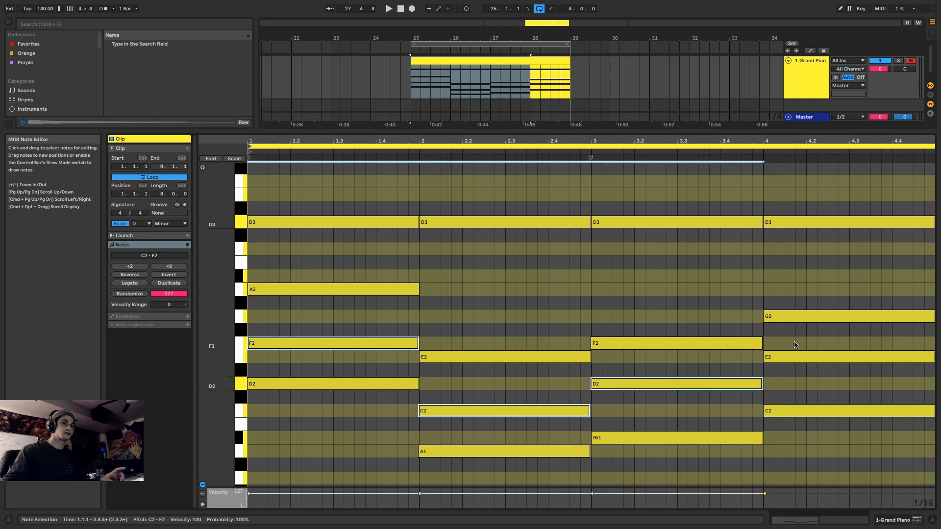
pyautogui.moveTo(807, 337); pyautogui.dragTo(810, 368)
pyautogui.hotkey('shift', 'Up')
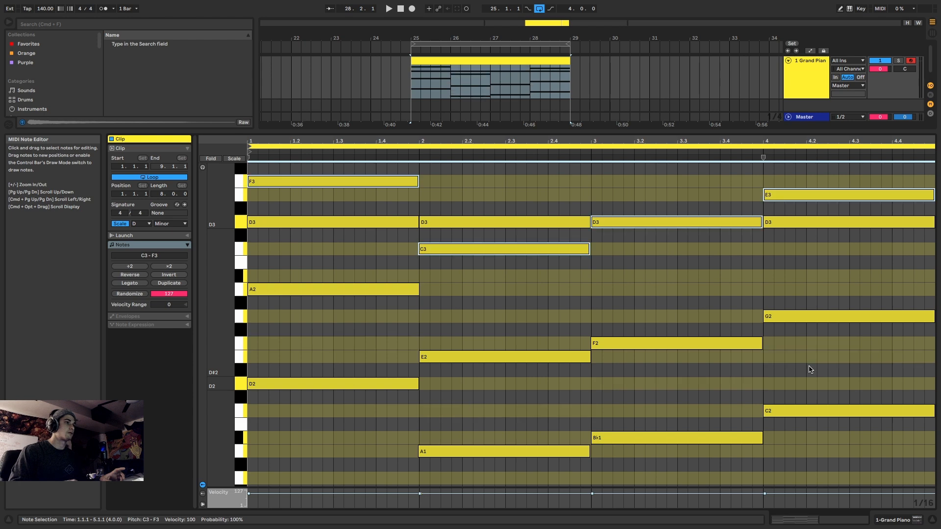
pyautogui.scroll(2, 735, 353)
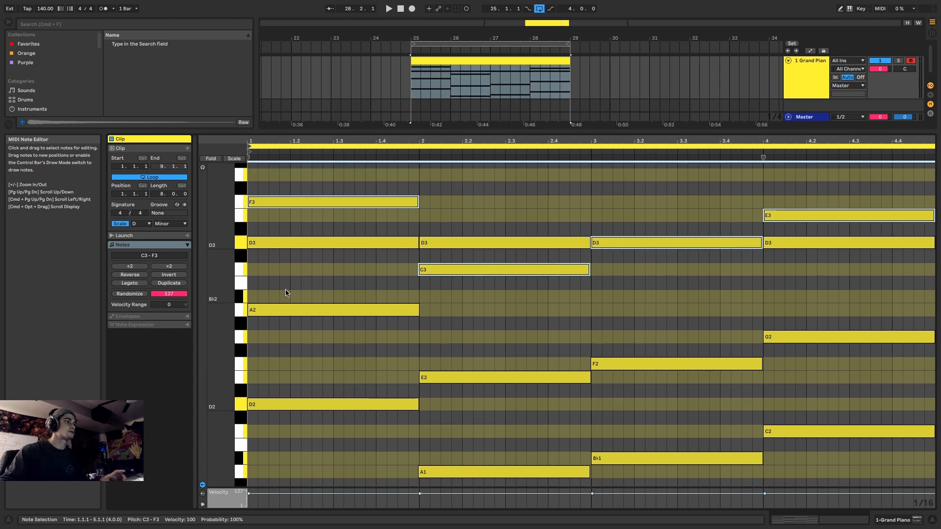
pyautogui.moveTo(222, 338); pyautogui.dragTo(196, 335)
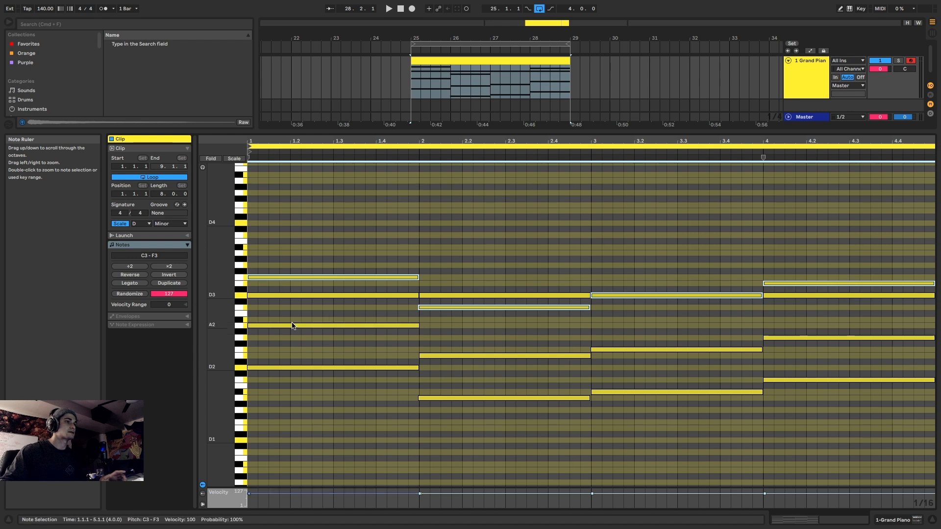
pyautogui.press('space')
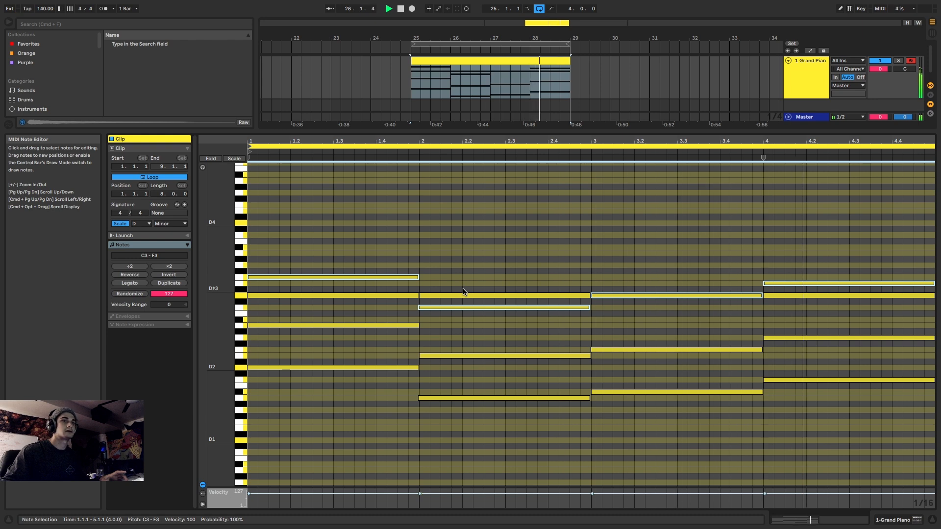
pyautogui.press('space')
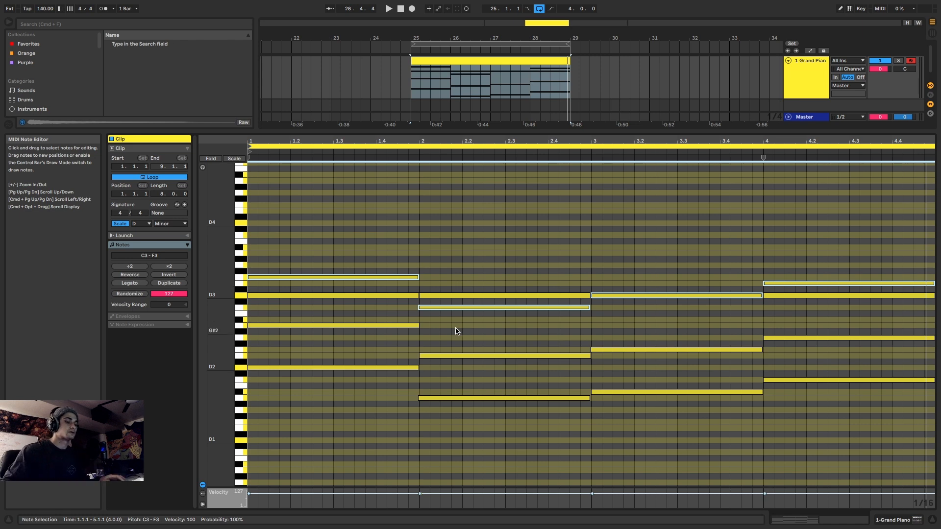
# Step: Copy the A2 note from bar 1 into bars 2, 3 and 4 and play the loop
pyautogui.click(429, 327)
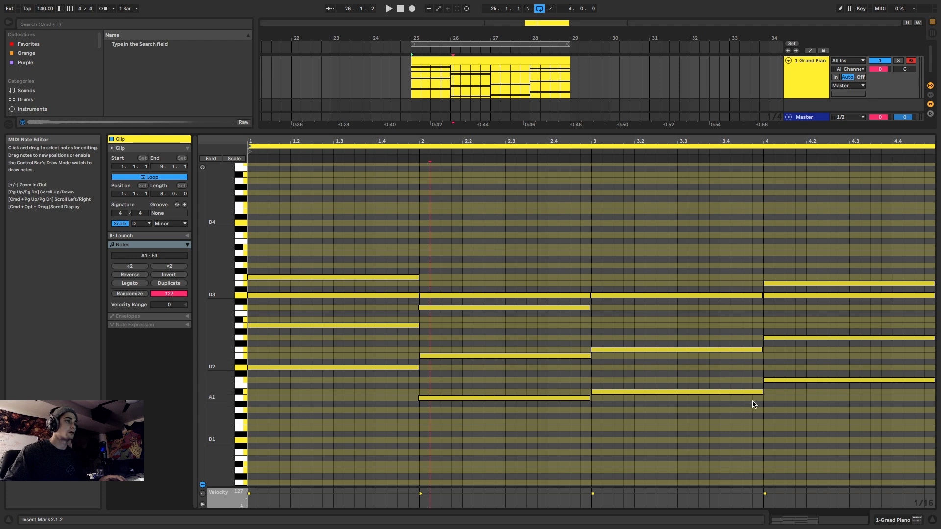
pyautogui.click(328, 326)
pyautogui.moveTo(328, 330); pyautogui.dragTo(855, 327)
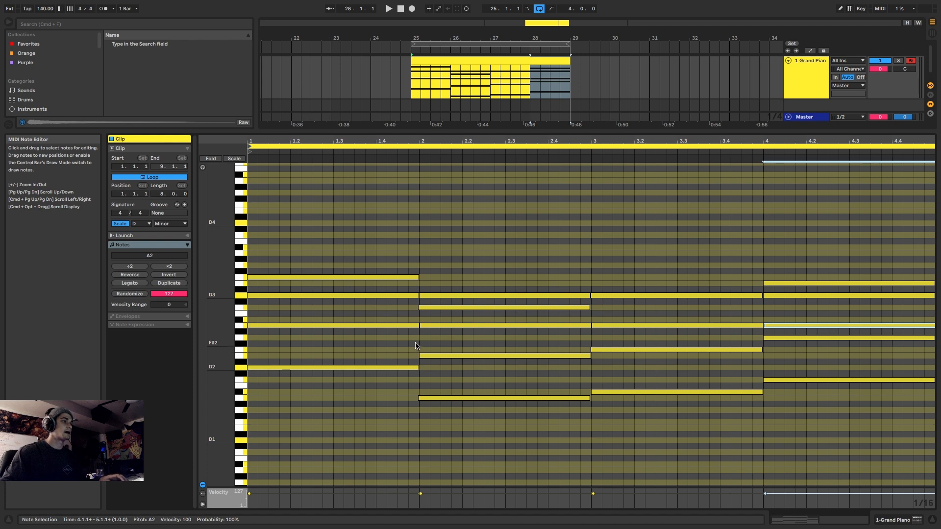
pyautogui.press('space')
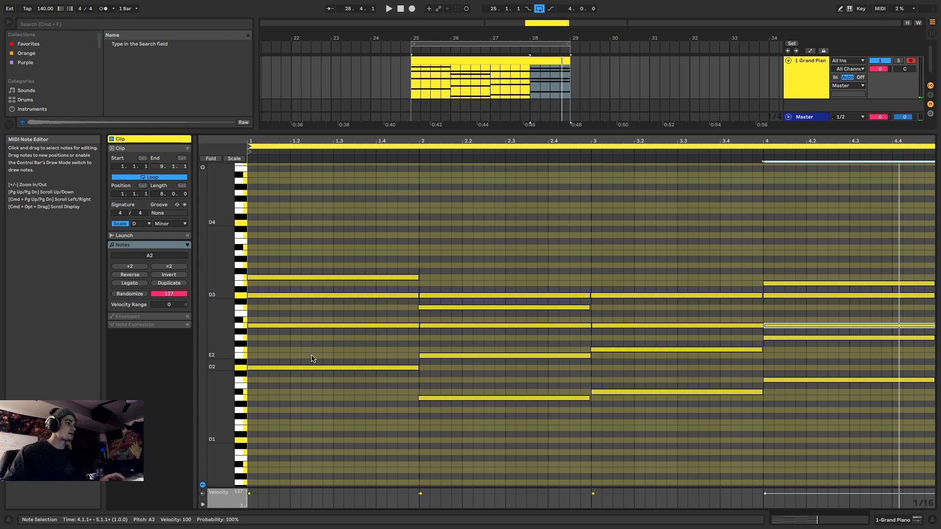
# Step: Copy the root notes of all four chords one octave down, spanning A0 to D1, and play the loop
pyautogui.moveTo(313, 354); pyautogui.dragTo(316, 402)
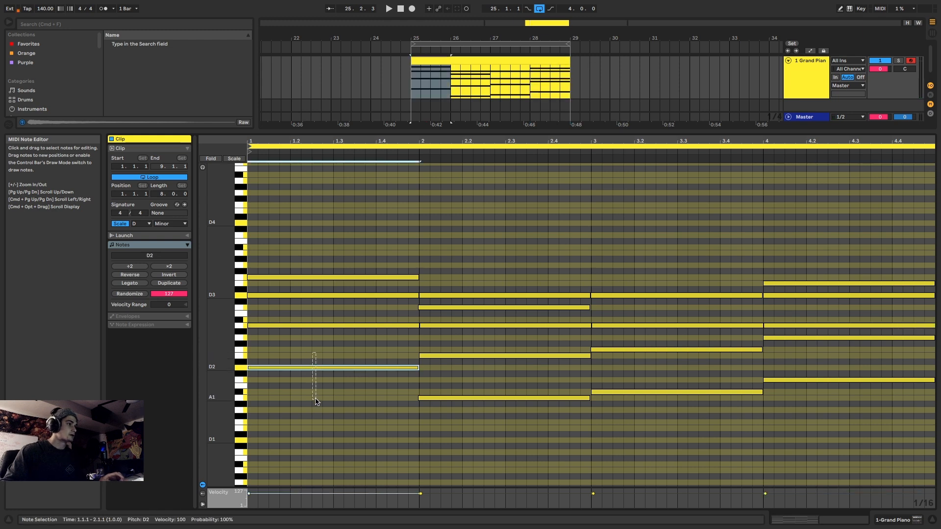
pyautogui.keyDown('shift'); pyautogui.click(508, 371); pyautogui.keyUp('shift')
pyautogui.keyDown('shift'); pyautogui.click(508, 398); pyautogui.keyUp('shift')
pyautogui.keyDown('shift'); pyautogui.click(661, 392); pyautogui.keyUp('shift')
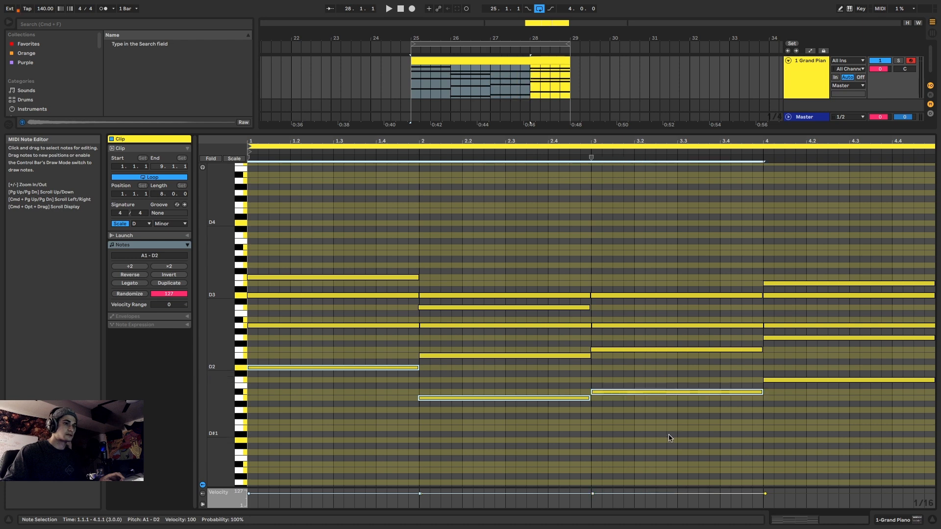
pyautogui.keyDown('shift'); pyautogui.click(790, 380); pyautogui.keyUp('shift')
pyautogui.scroll(-3, 351, 403)
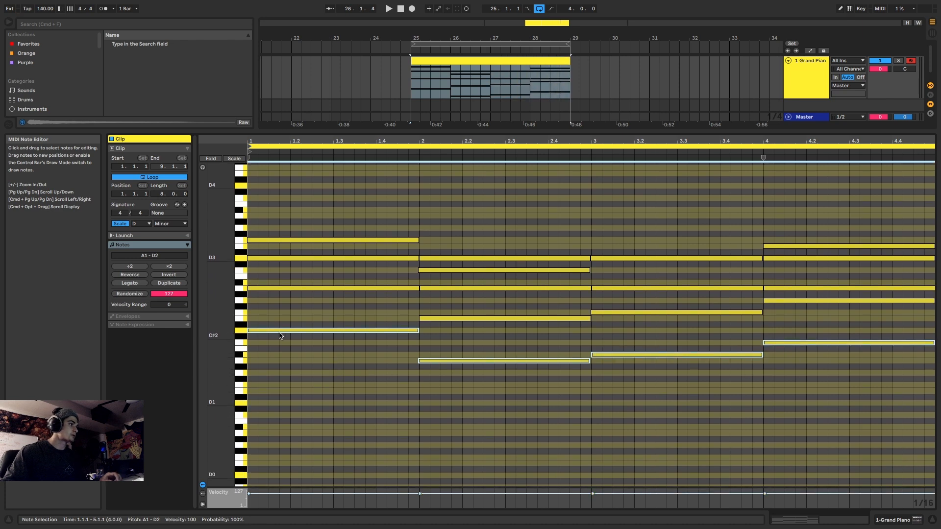
pyautogui.moveTo(267, 330); pyautogui.dragTo(269, 408)
pyautogui.press('space')
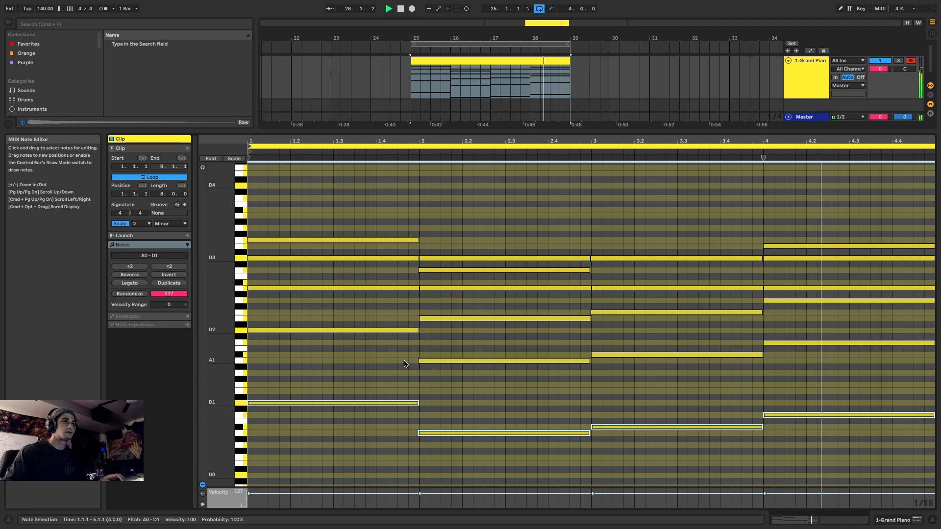
pyautogui.click(514, 63)
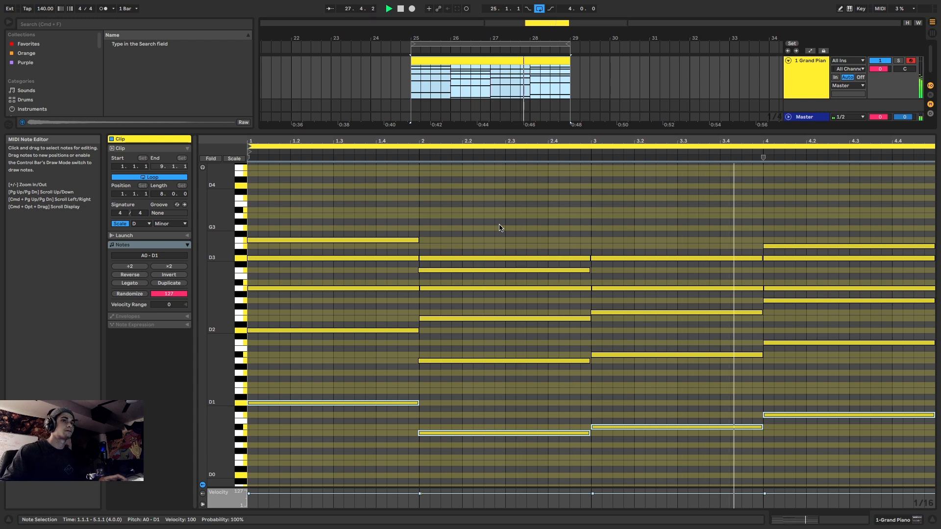
# Step: Try raising the A2 in bar 2 and the G2 in bar 4 one octave, play the loop and undo both changes
pyautogui.press('space')
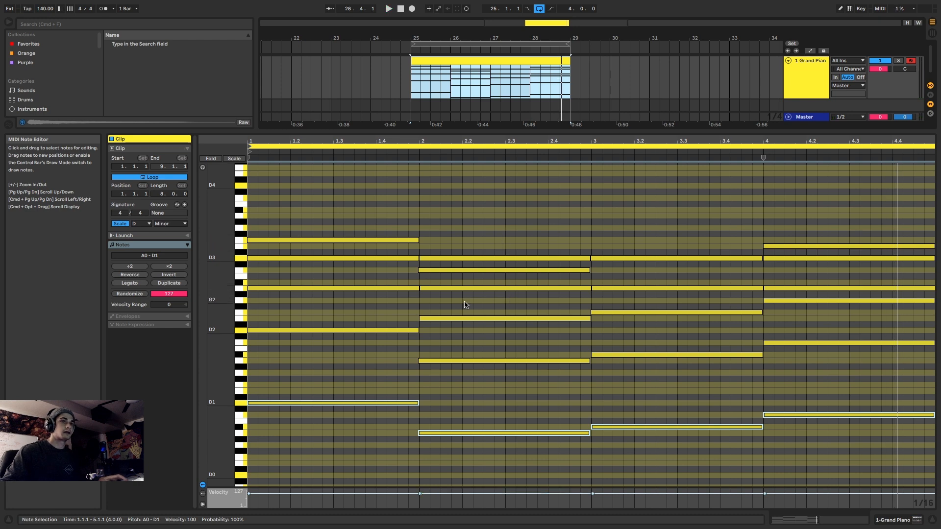
pyautogui.click(495, 288)
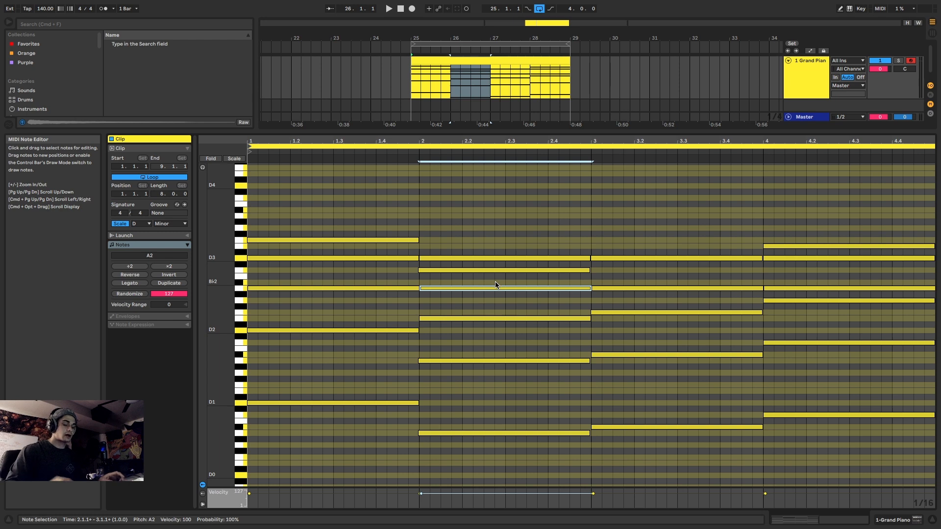
pyautogui.hotkey('shift', 'Up')
pyautogui.click(819, 298)
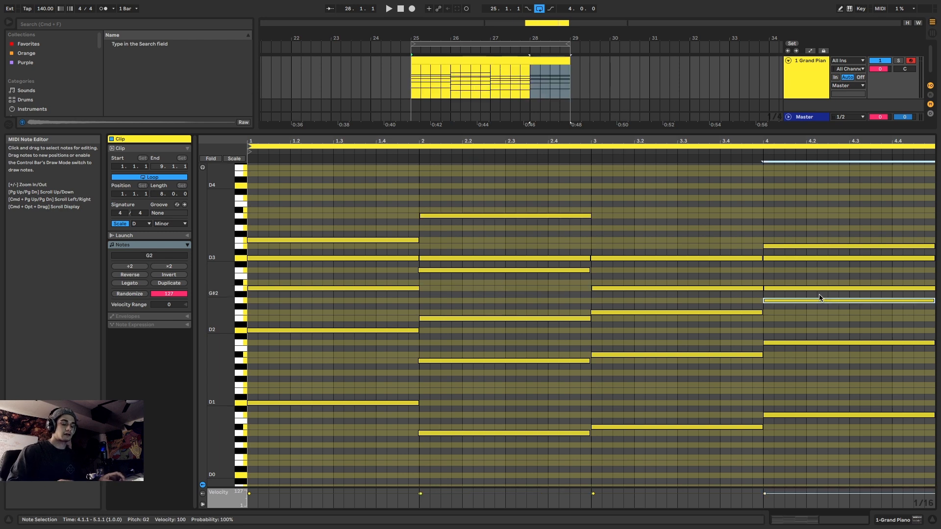
pyautogui.hotkey('shift', 'Up')
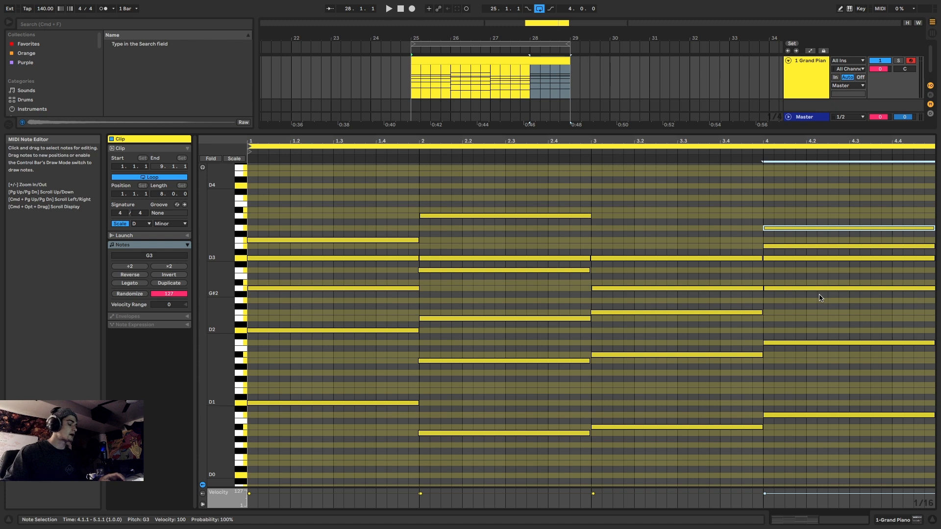
pyautogui.press('space')
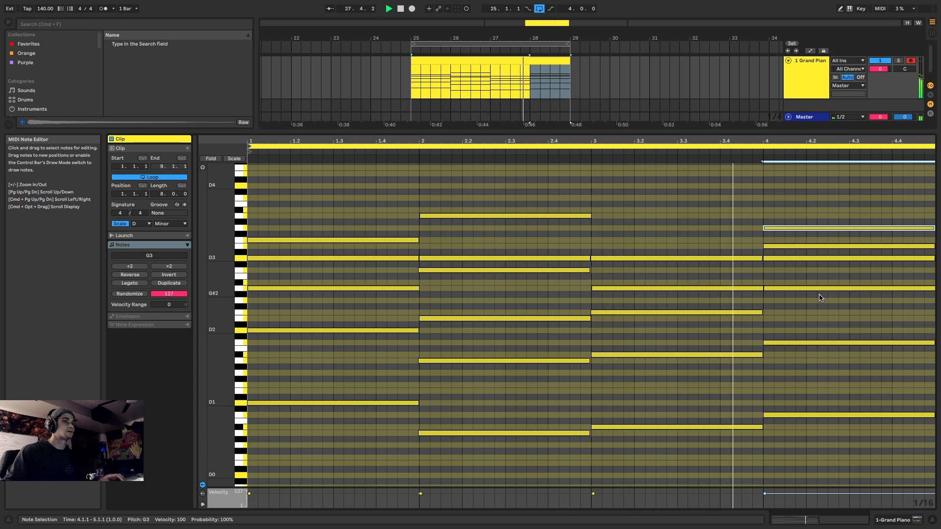
pyautogui.press('space')
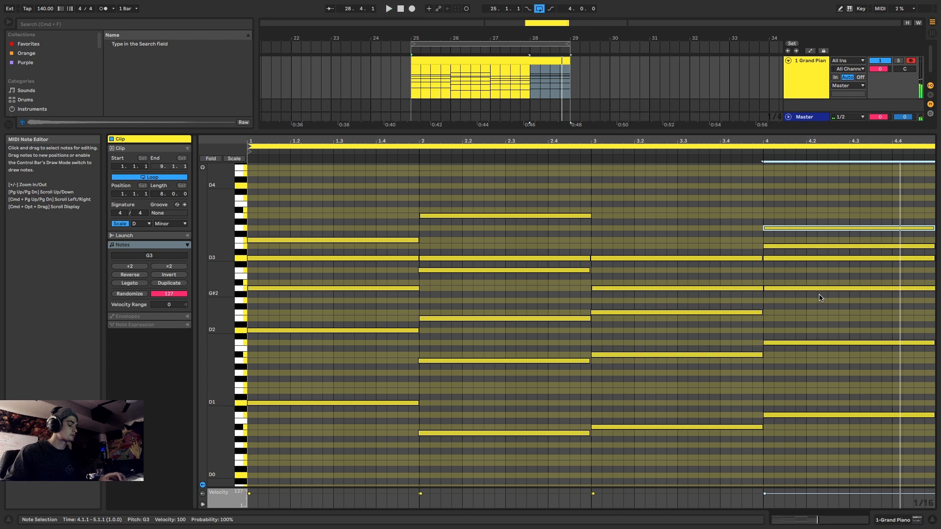
pyautogui.press('super+z')
pyautogui.press('super+z')
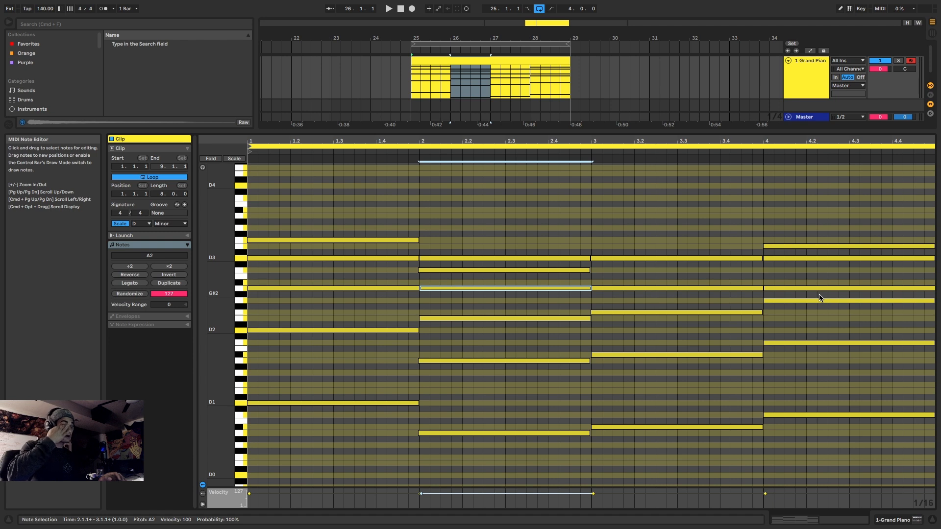
# Step: Shorten the bar 1 chord to one beat, duplicate it three times to fill the bar and play the loop
pyautogui.moveTo(361, 195); pyautogui.dragTo(362, 473)
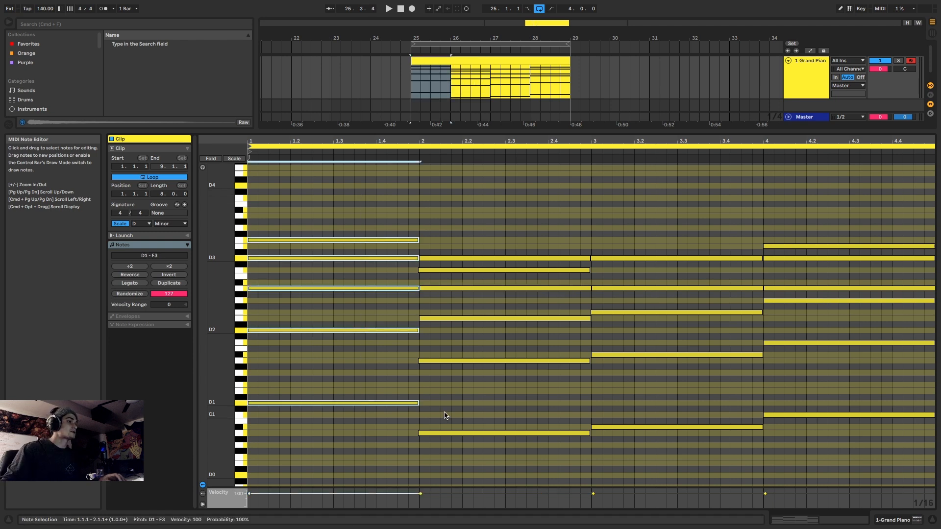
pyautogui.moveTo(418, 403); pyautogui.dragTo(291, 403)
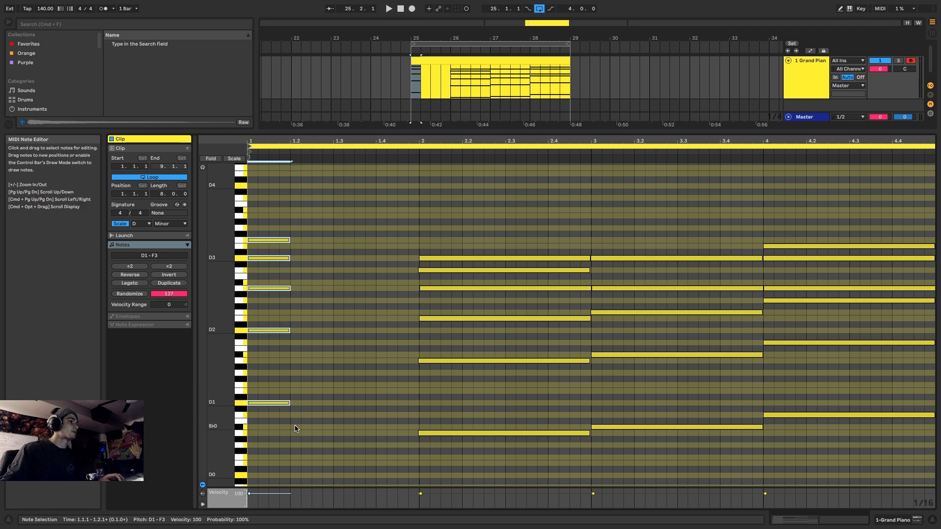
pyautogui.press('super+d')
pyautogui.press('super+d')
pyautogui.press('super+d')
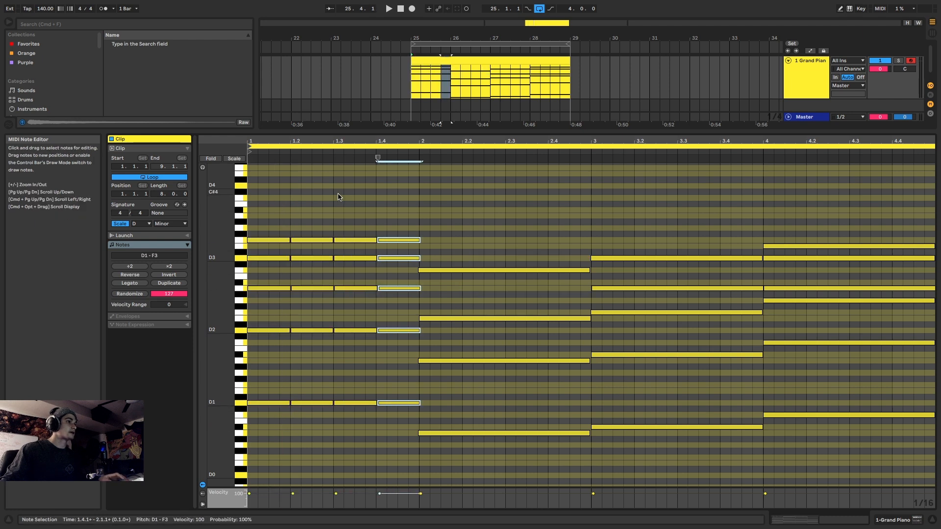
pyautogui.press('space')
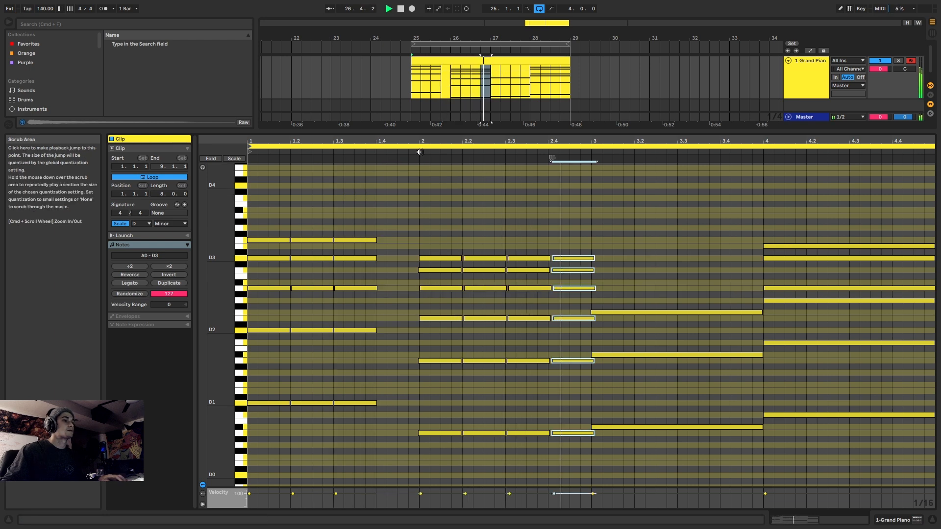
# Step: Stop playback and undo the one-beat chord repetitions in bars 1 and 2
pyautogui.press('space')
pyautogui.press('super+z')
pyautogui.press('super+z')
pyautogui.press('super+z')
pyautogui.press('super+z')
pyautogui.press('super+z')
pyautogui.press('super+z')
pyautogui.press('super+z')
pyautogui.press('super+z')
# Step: Shorten the first chord to end at 1.4 and extend the second chord's start back to 1.4
pyautogui.moveTo(376, 200); pyautogui.dragTo(381, 431)
pyautogui.moveTo(418, 403); pyautogui.dragTo(376, 403)
pyautogui.moveTo(458, 231)
pyautogui.mouseDown()
pyautogui.moveTo(462, 441)
pyautogui.moveTo(377, 434)
pyautogui.mouseUp()
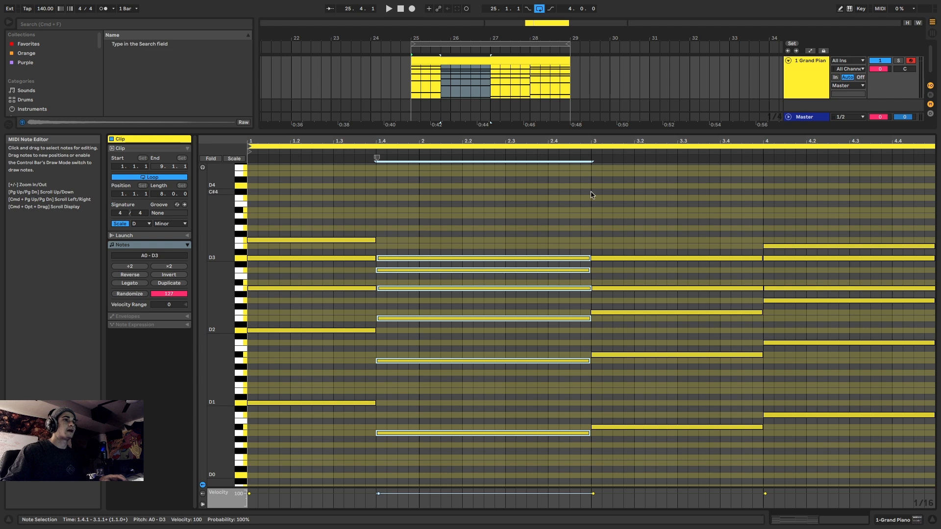
# Step: End the third chord at 3.4, extend the fourth chord's start back to 3.4, play the loop and select the first chord
pyautogui.moveTo(739, 219); pyautogui.dragTo(720, 430)
pyautogui.moveTo(809, 204); pyautogui.dragTo(820, 431)
pyautogui.moveTo(765, 415); pyautogui.dragTo(723, 414)
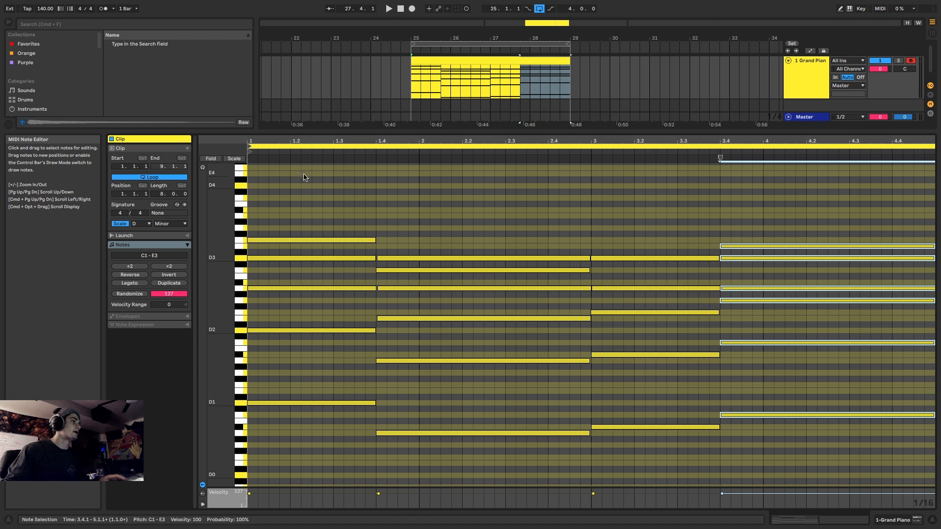
pyautogui.press('space')
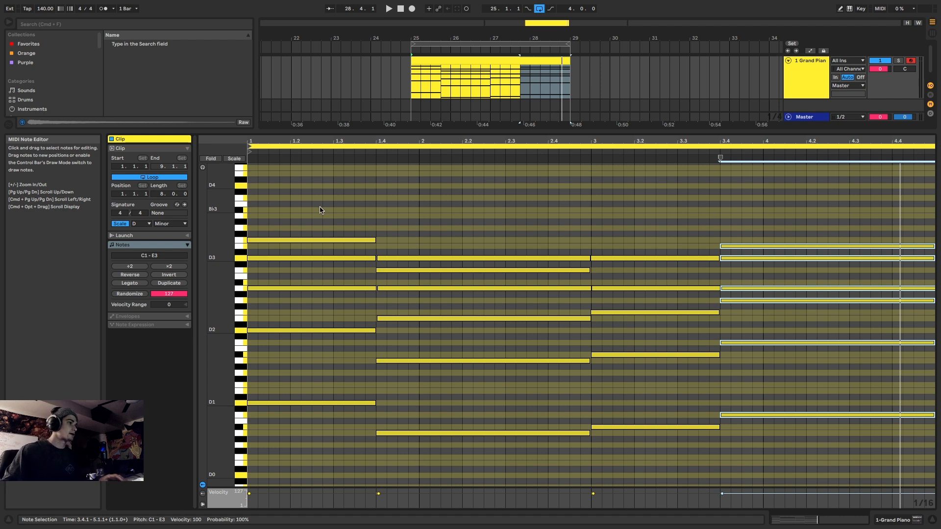
pyautogui.moveTo(315, 191); pyautogui.dragTo(361, 413)
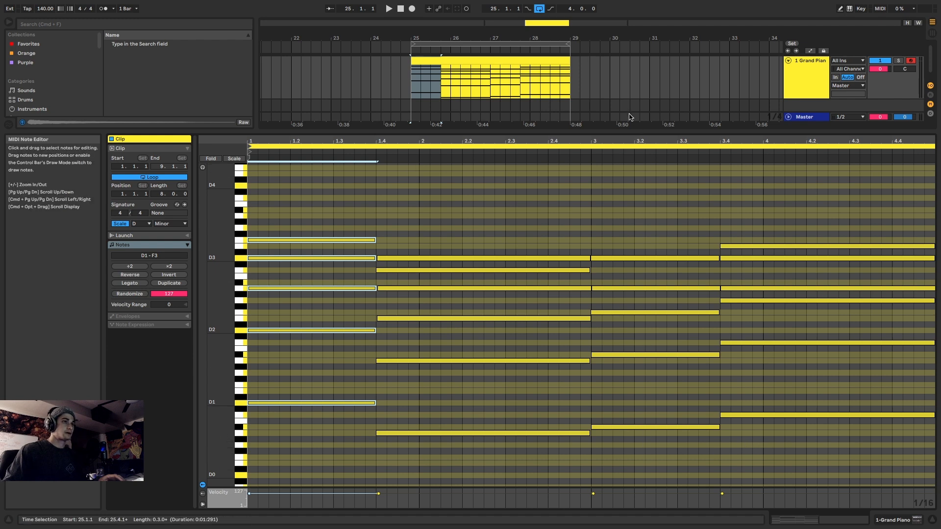
# Step: Enlarge the arrangement area, search the browser for "serum" and load the Serum instrument in place of the piano
pyautogui.moveTo(626, 130); pyautogui.dragTo(622, 379)
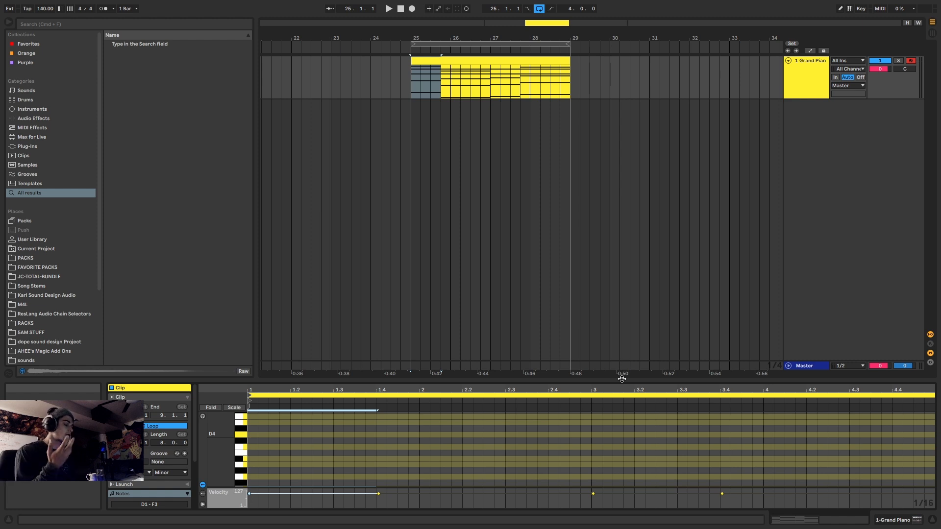
pyautogui.press('super+f')
pyautogui.write('se')
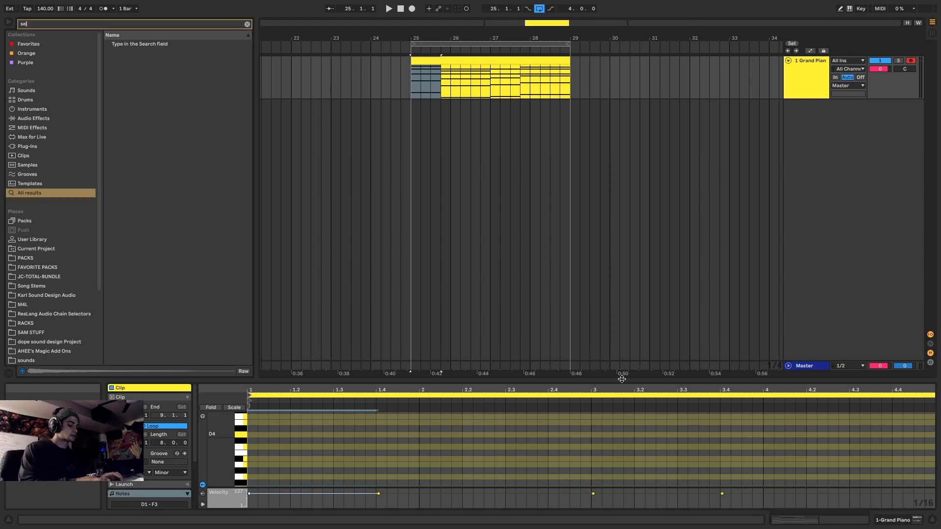
pyautogui.write('rum')
pyautogui.moveTo(250, 88); pyautogui.dragTo(254, 377)
pyautogui.doubleClick(130, 341)
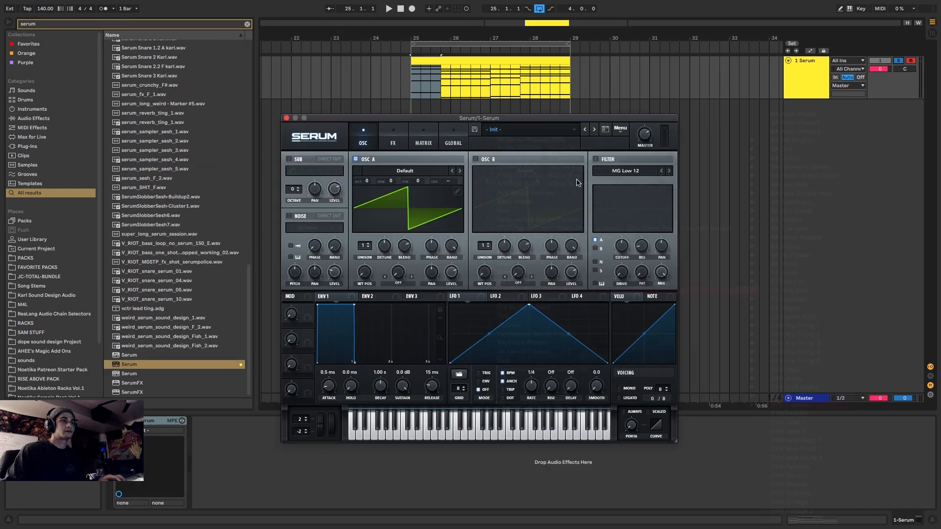
# Step: Load the SYN Euphoric preset in Serum and play the chord loop, moving the plug-in window clear of the arrangement
pyautogui.moveTo(542, 121); pyautogui.dragTo(430, 209)
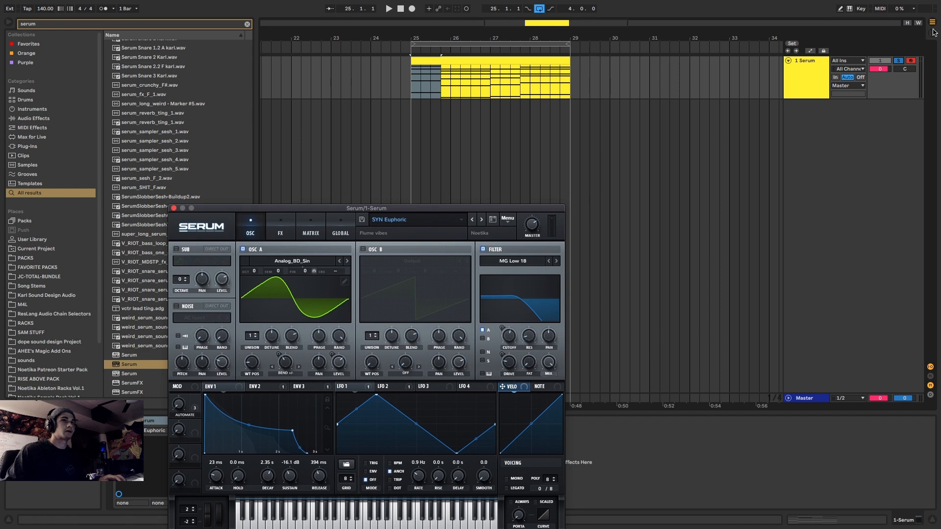
pyautogui.press('space')
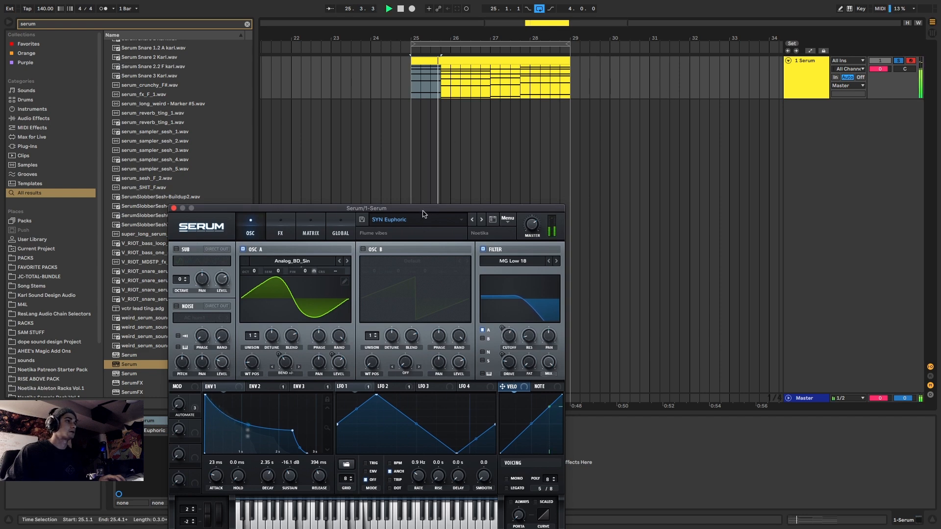
pyautogui.moveTo(423, 212); pyautogui.dragTo(500, 125)
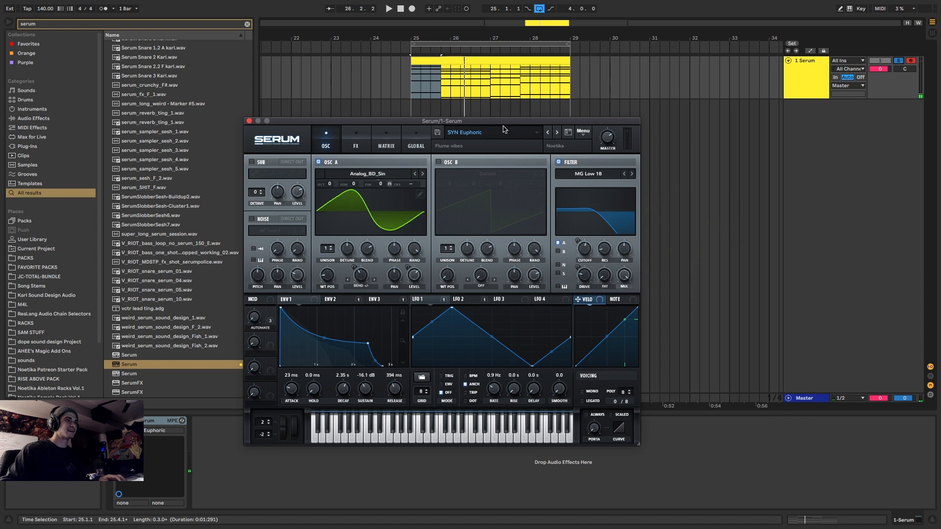
# Step: Load the SYN Brave preset from Noetika Serum Preset Pack Vol. 2 and play the chord loop
pyautogui.click(537, 137)
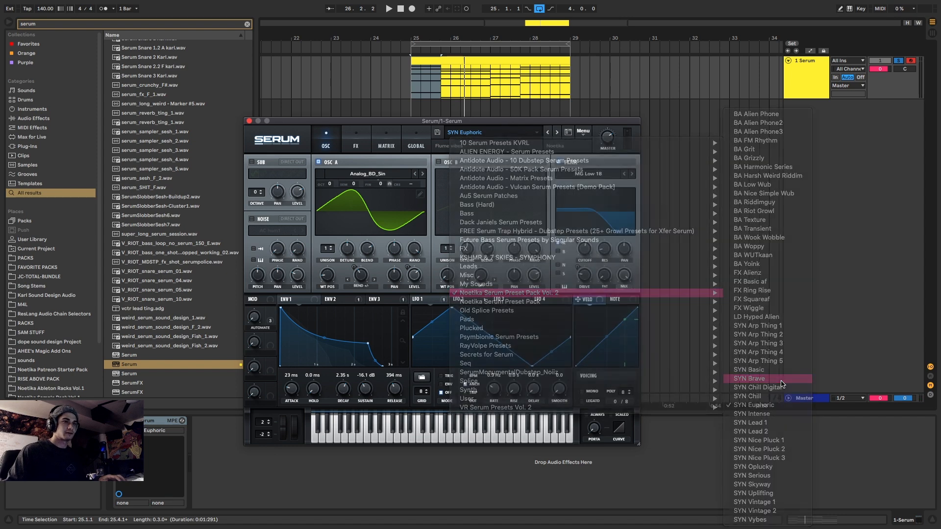
pyautogui.click(768, 381)
pyautogui.moveTo(474, 125); pyautogui.dragTo(483, 134)
pyautogui.press('space')
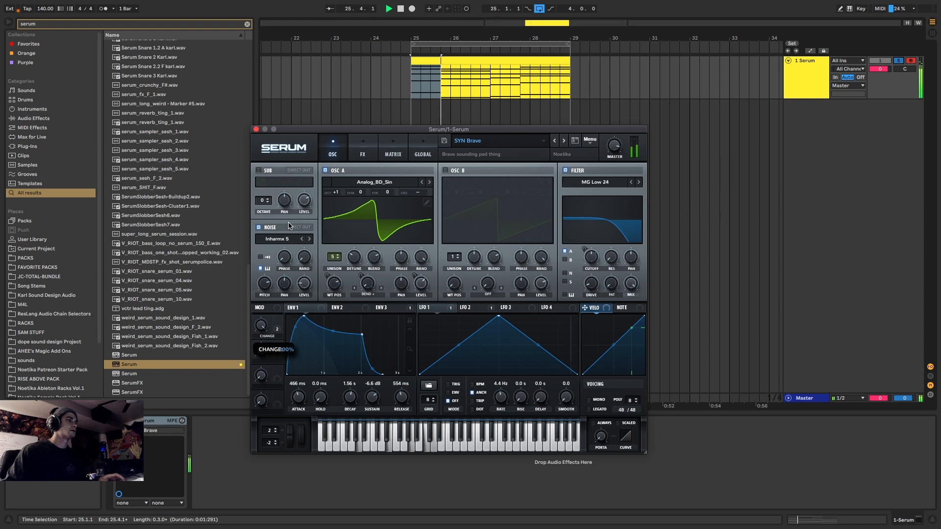
# Step: Switch Serum to the next preset, SYN Chill Digital, and close the plug-in window
pyautogui.click(566, 141)
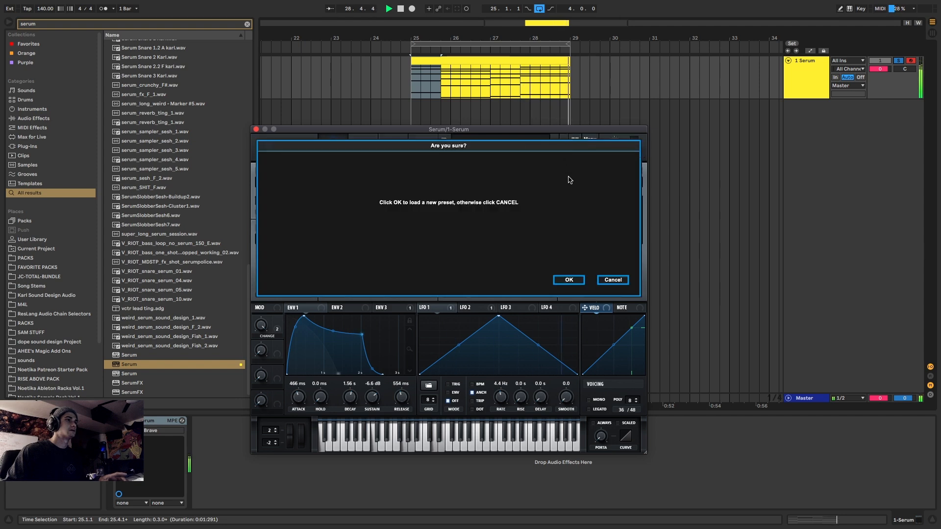
pyautogui.click(563, 278)
pyautogui.click(255, 129)
# Step: Leave full-screen mode and switch to OBS
pyautogui.click(27, 17)
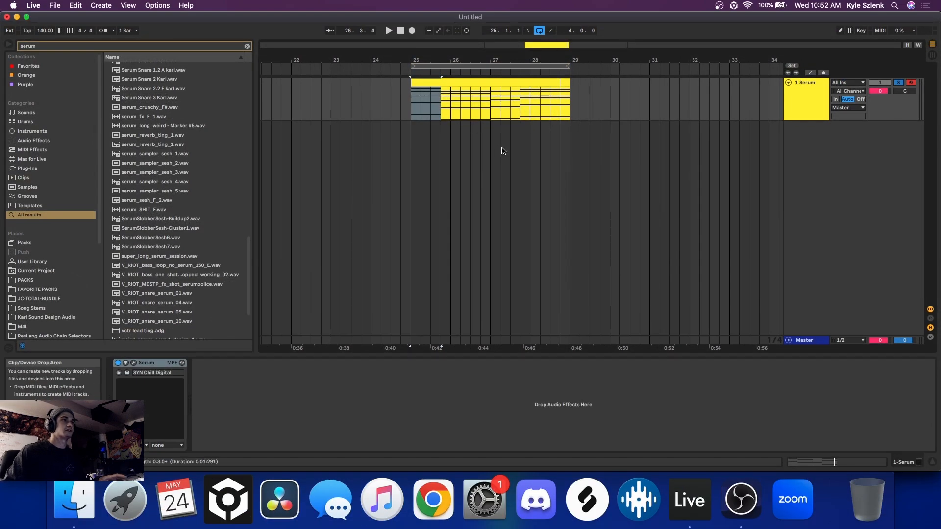
pyautogui.click(742, 499)
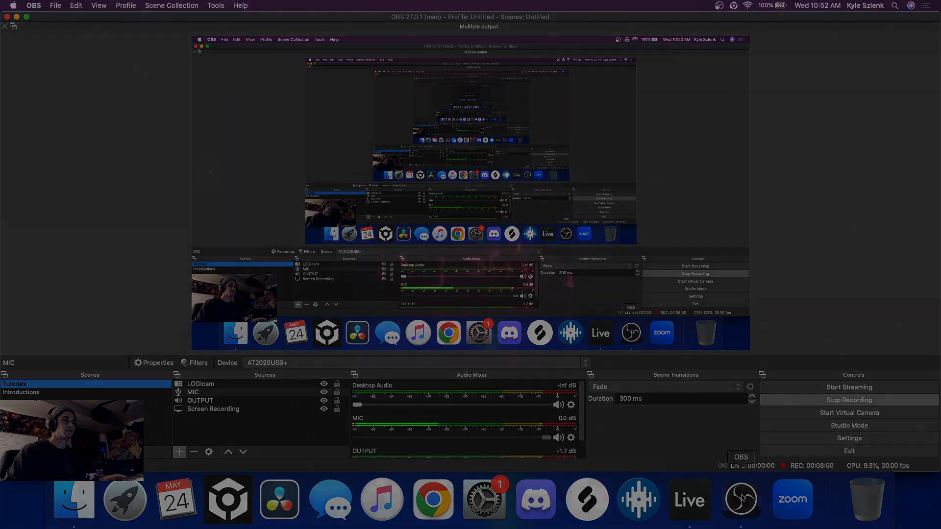